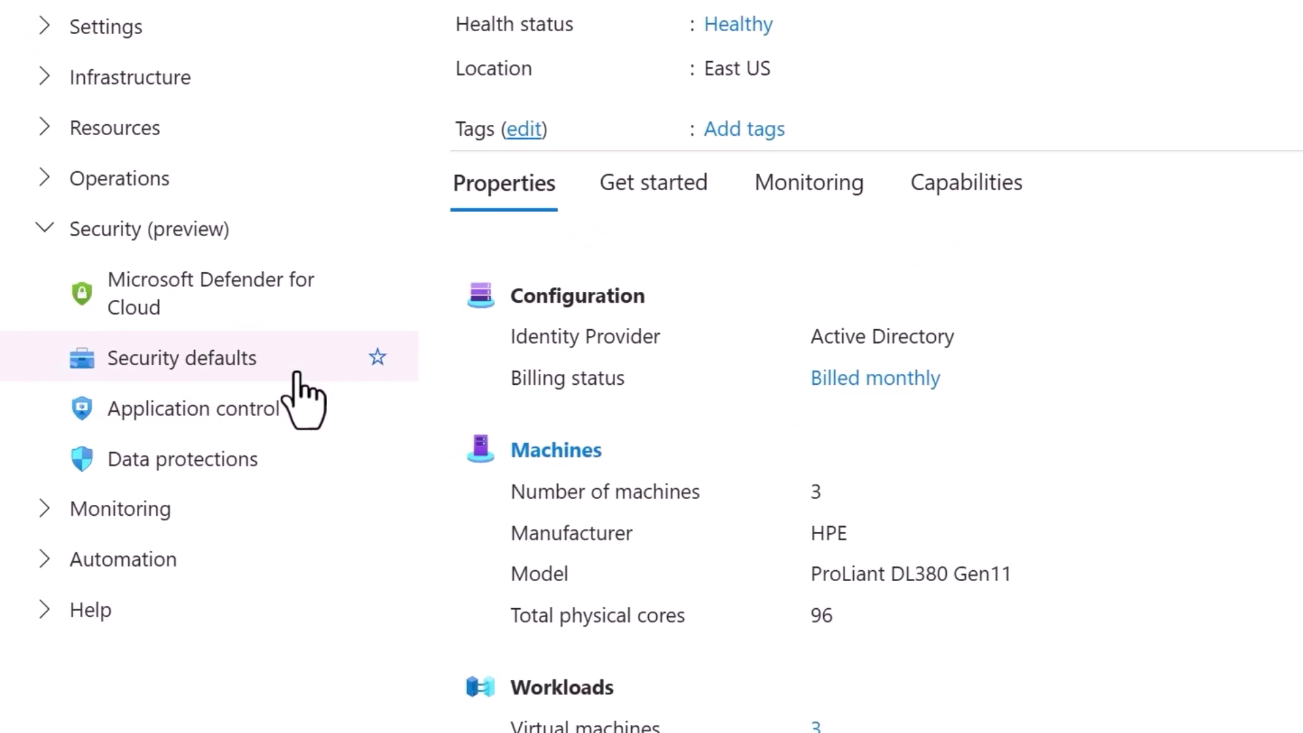
- Review secured-core and SMB signing status, then compare the AS_Base_Policy guest assignment with WS2022
click(298, 392)
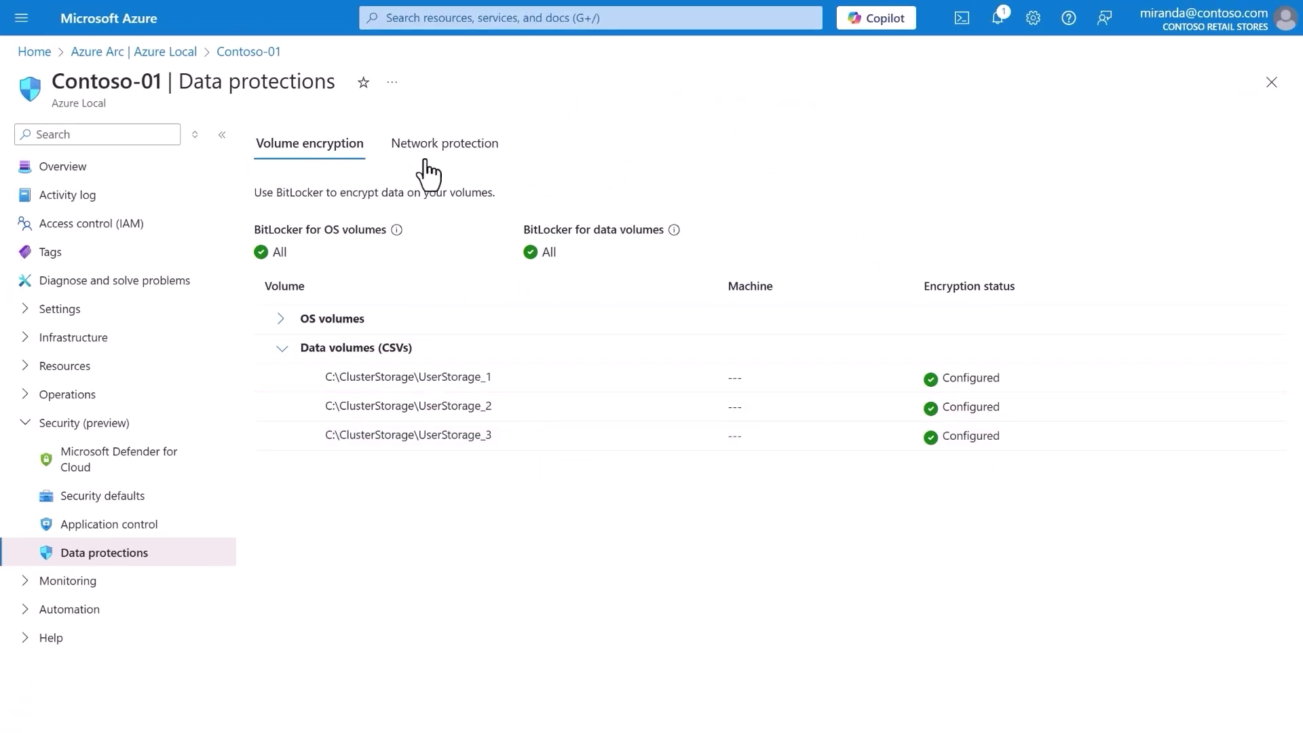
click(427, 158)
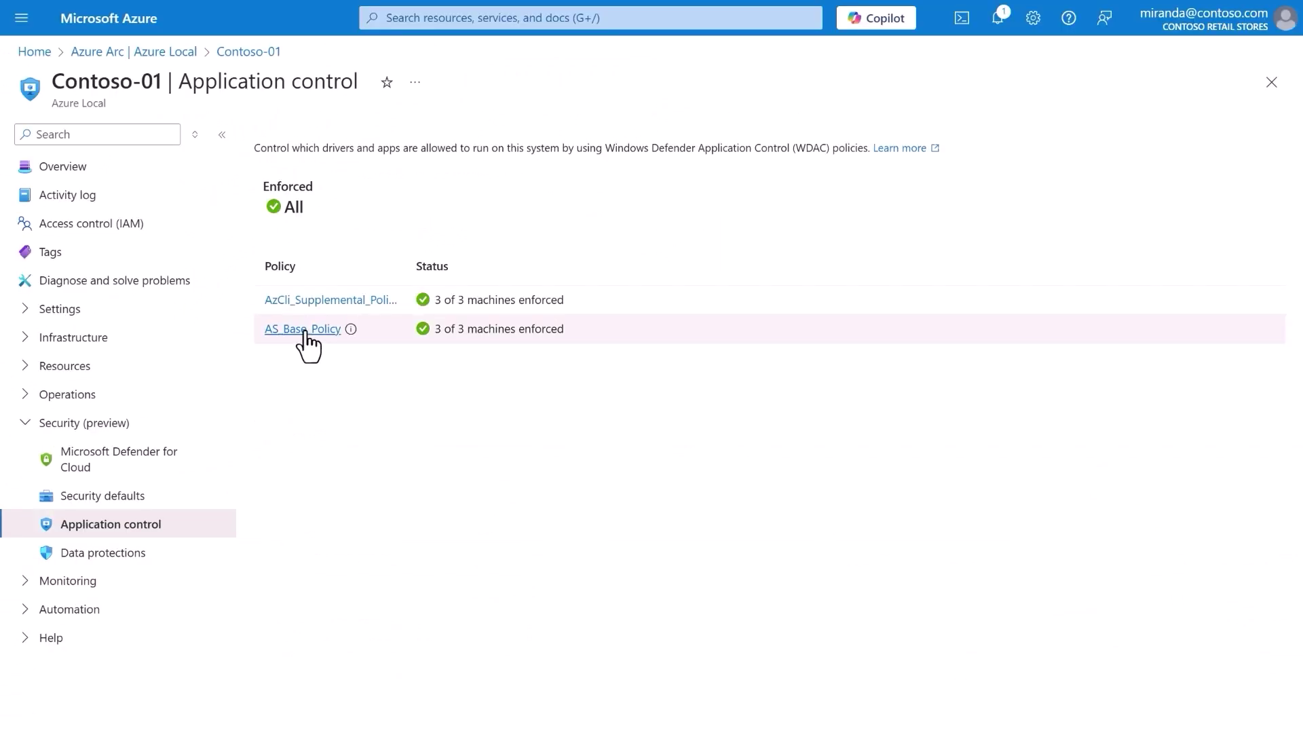
click(303, 329)
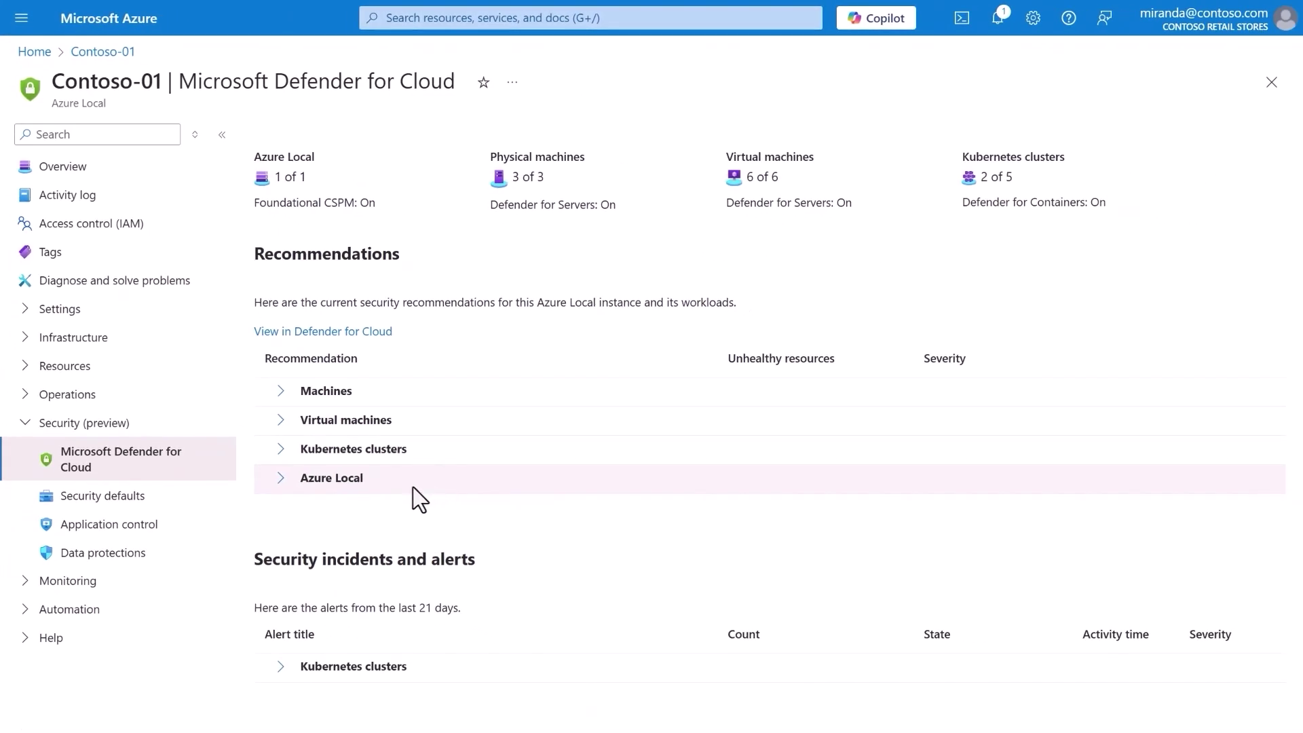
- View the encrypted volumes recommendation under Azure Local, listing three unhealthy Contoso stores
click(281, 479)
click(336, 331)
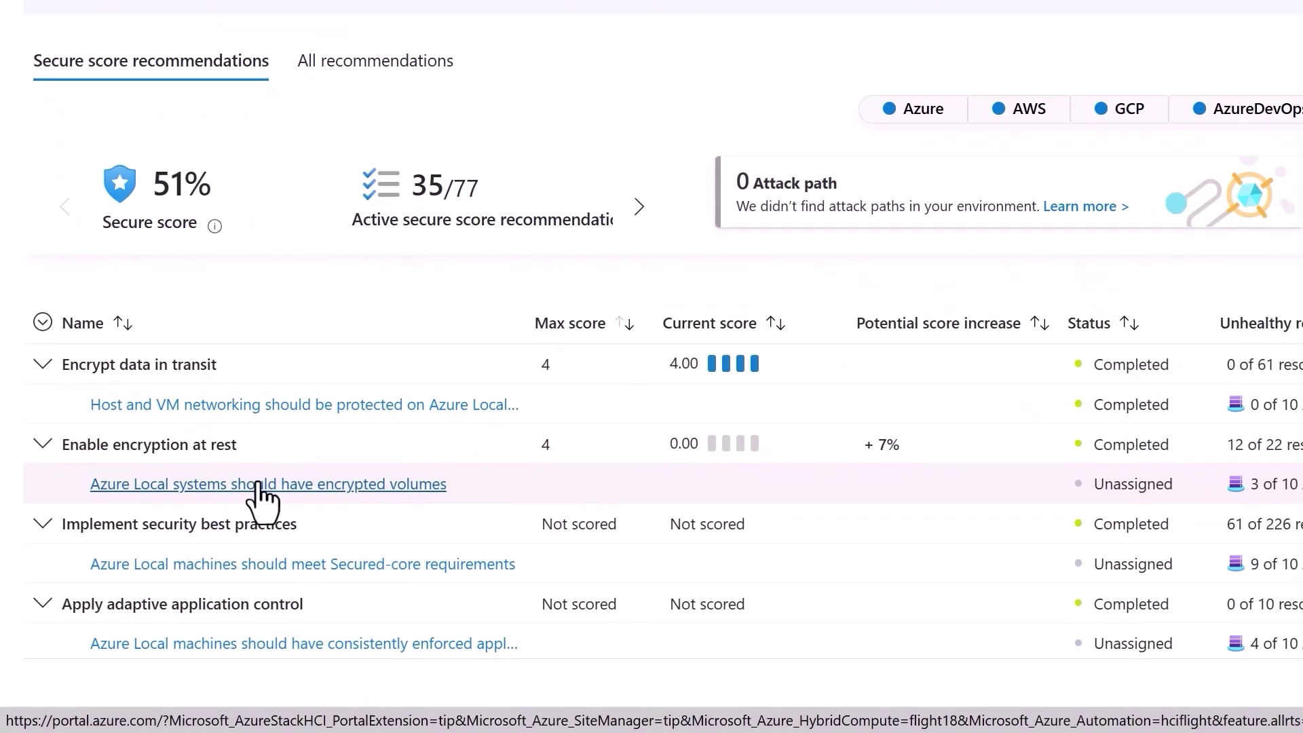
click(261, 487)
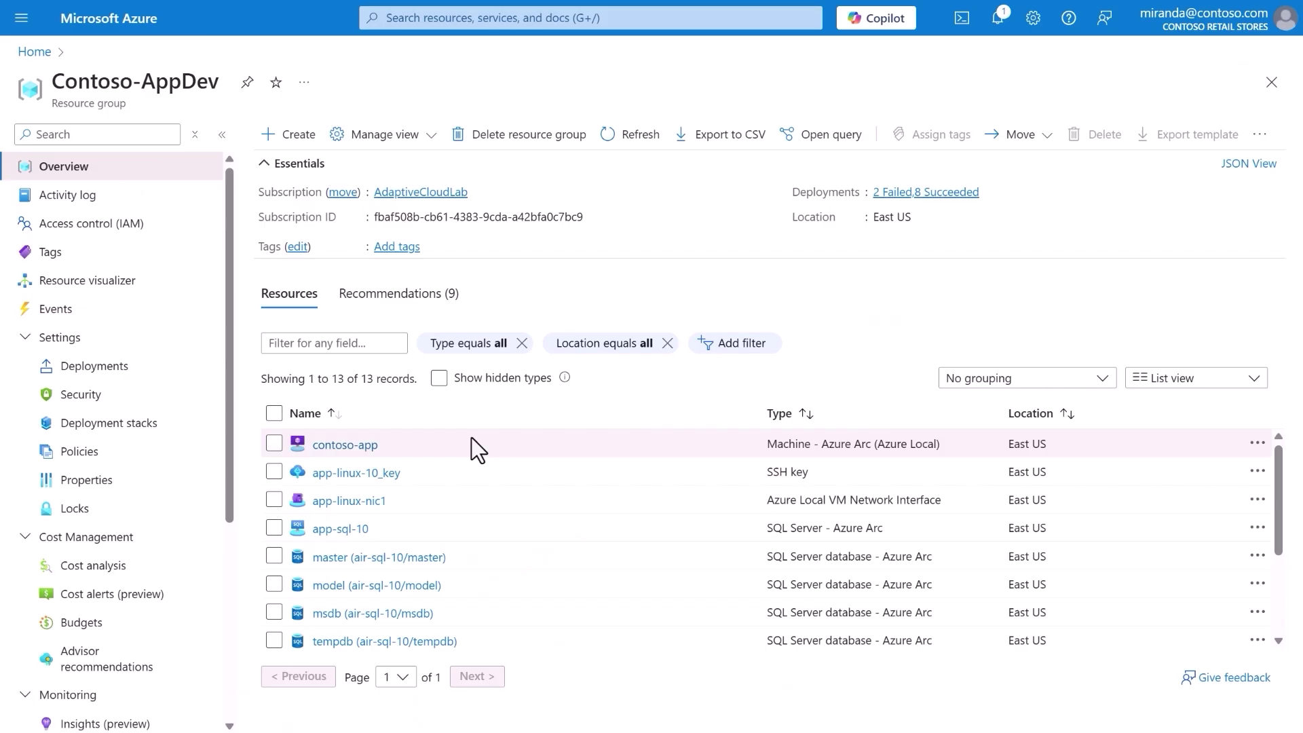
- Add the guest user as a member in a new role assignment on Contoso-AppDev
click(142, 316)
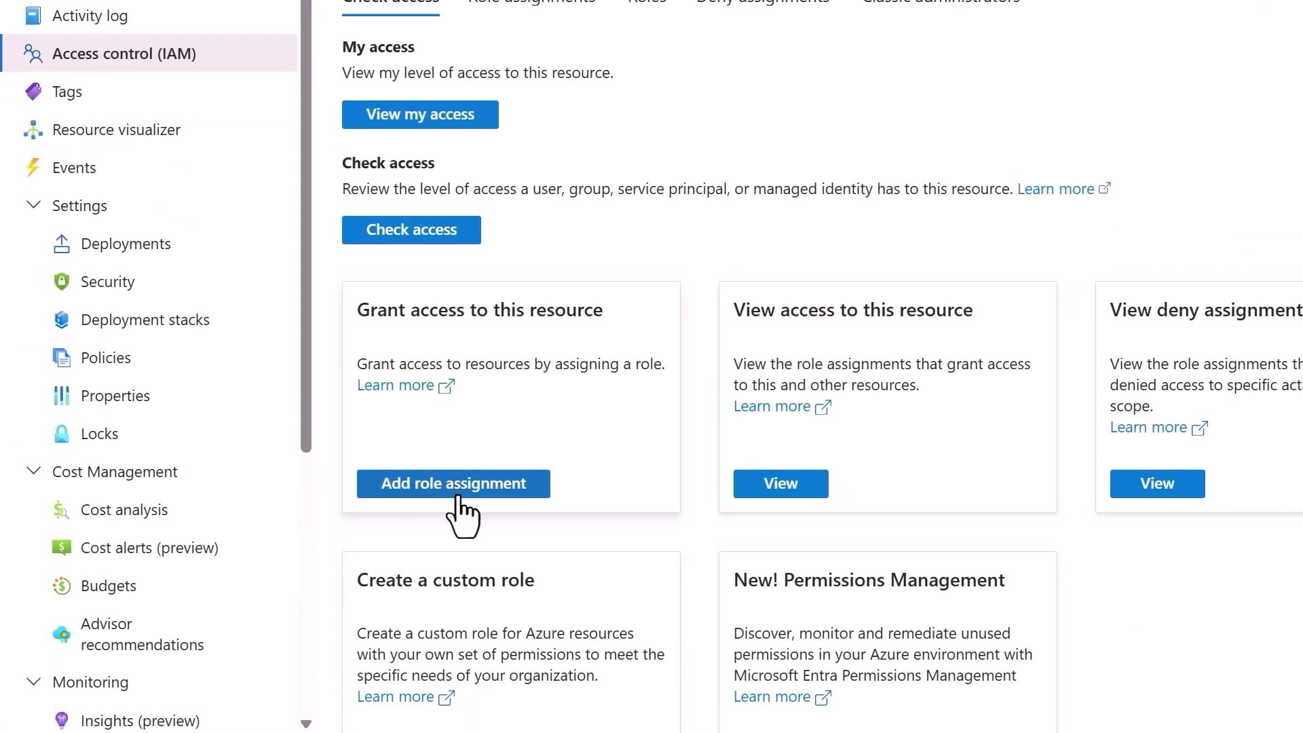
click(459, 480)
scroll(306, 458, down, 1)
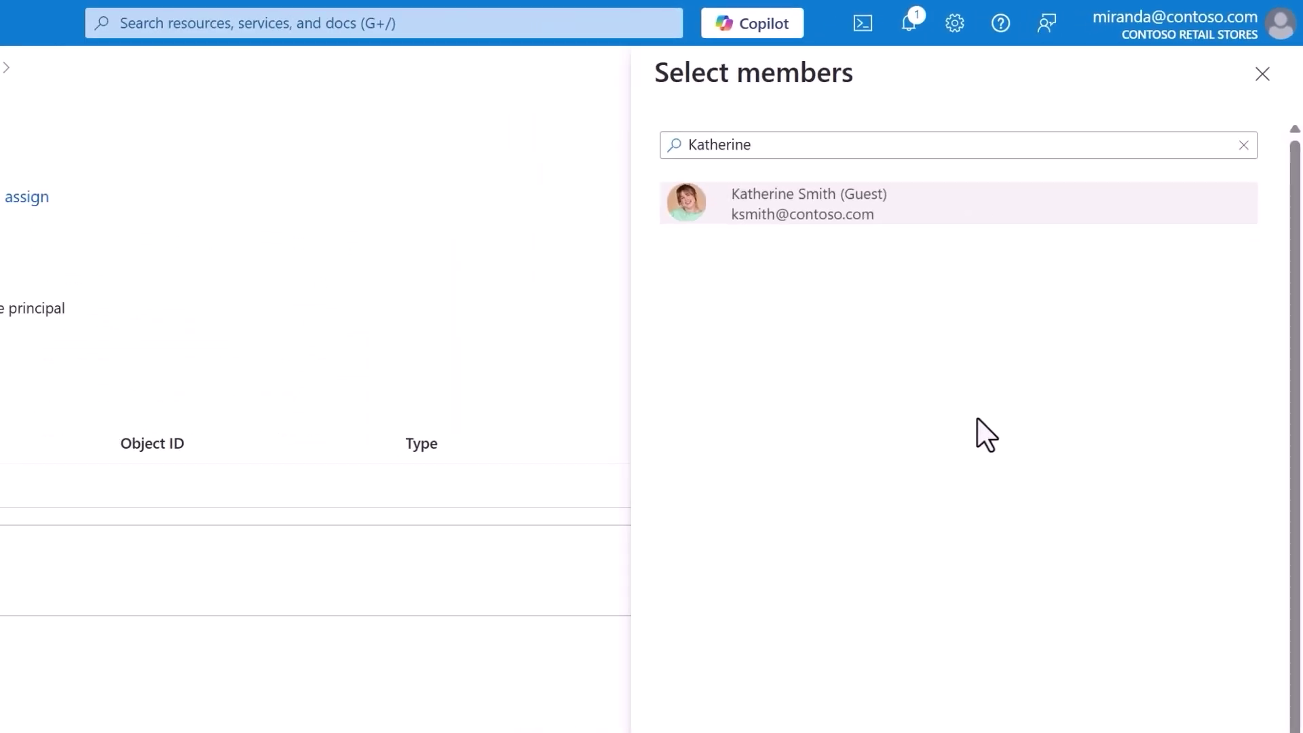
click(835, 705)
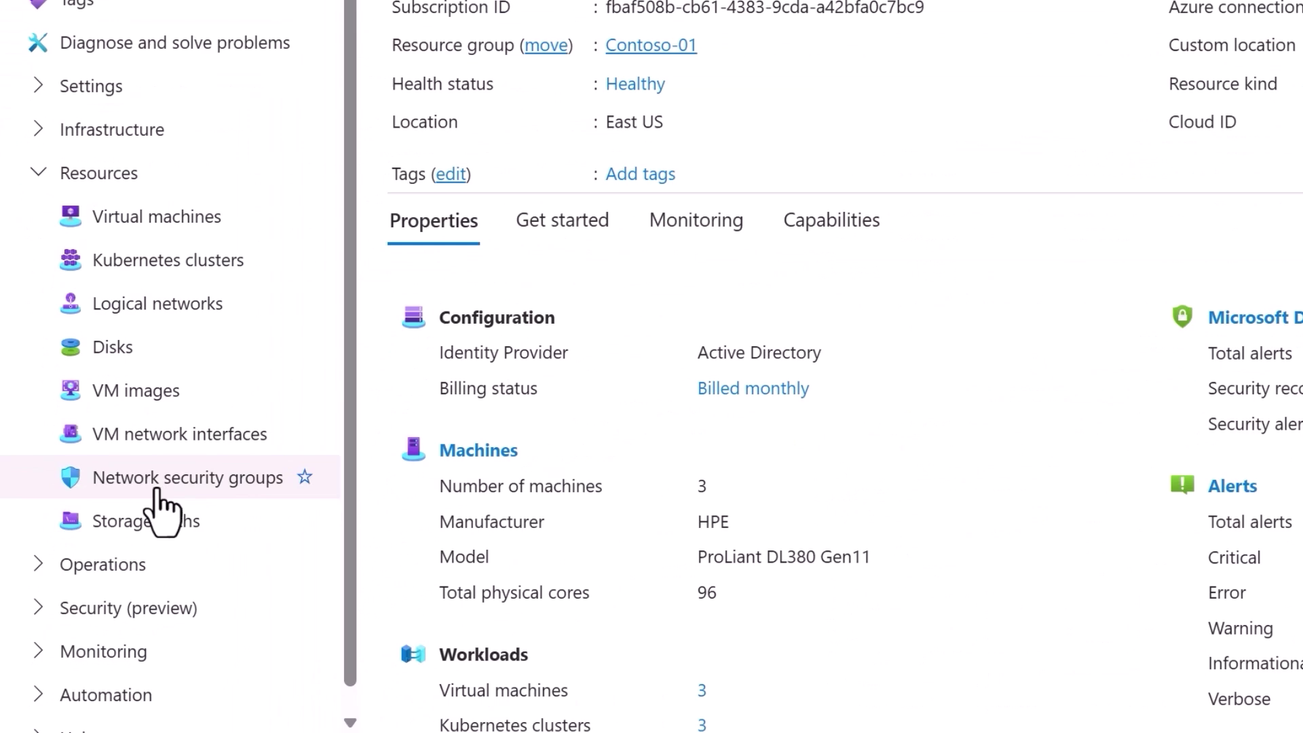
- View NetworkSecurityGroup-01's outbound security rules showing the deny-all outbound rule
click(188, 448)
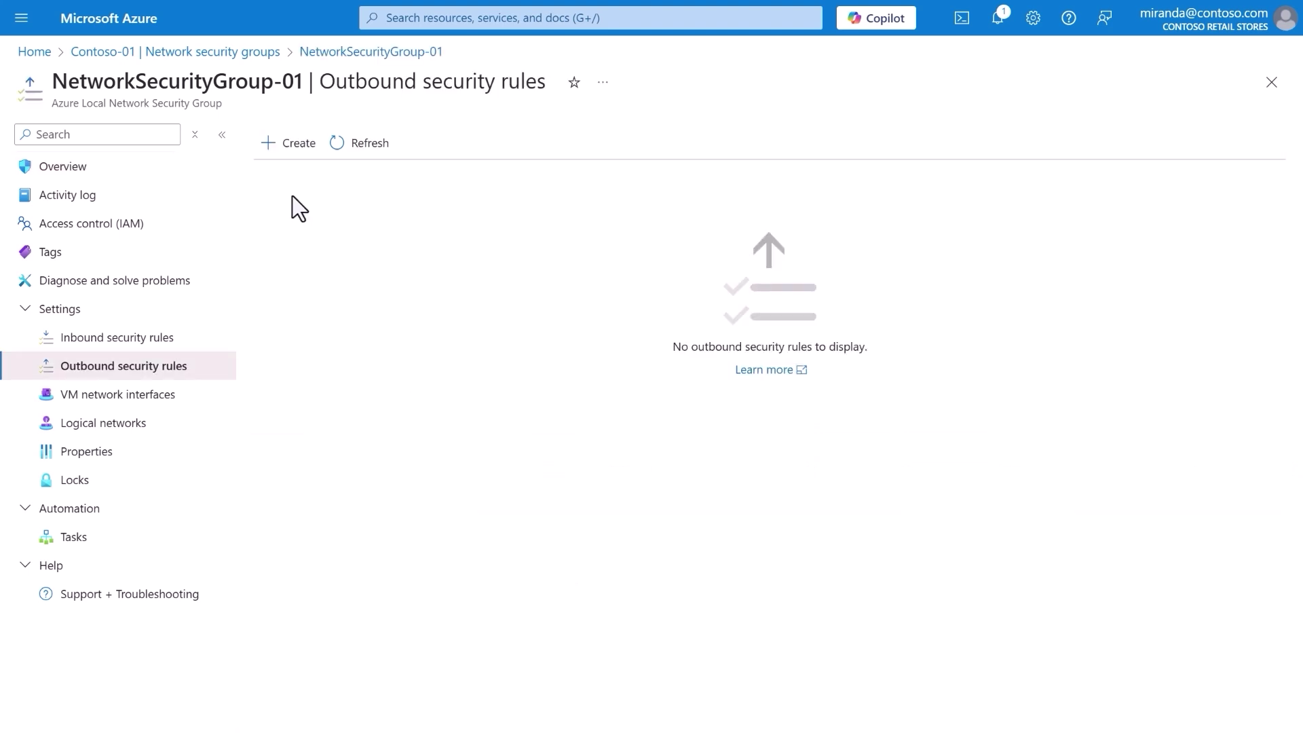
click(288, 142)
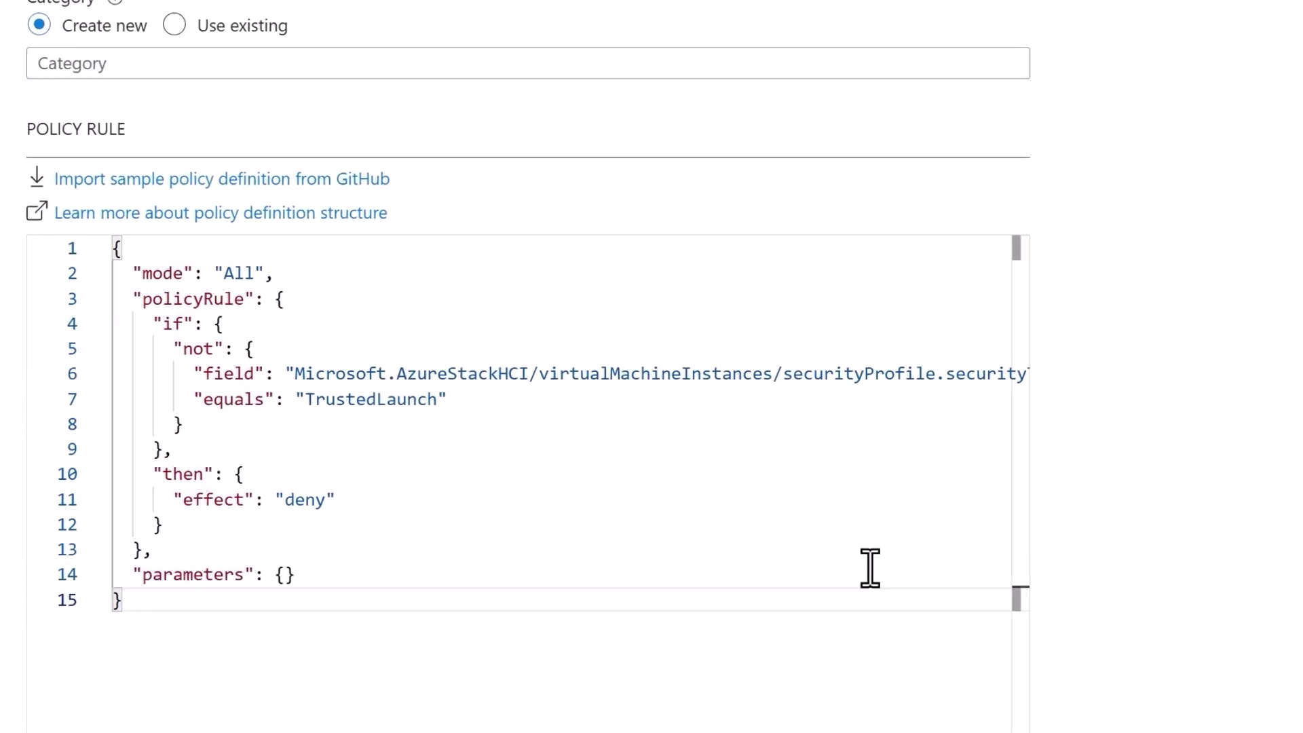
- Highlight the TrustedLaunch value in the Require Trusted Launch policy rule JSON
drag(207, 460, 291, 460)
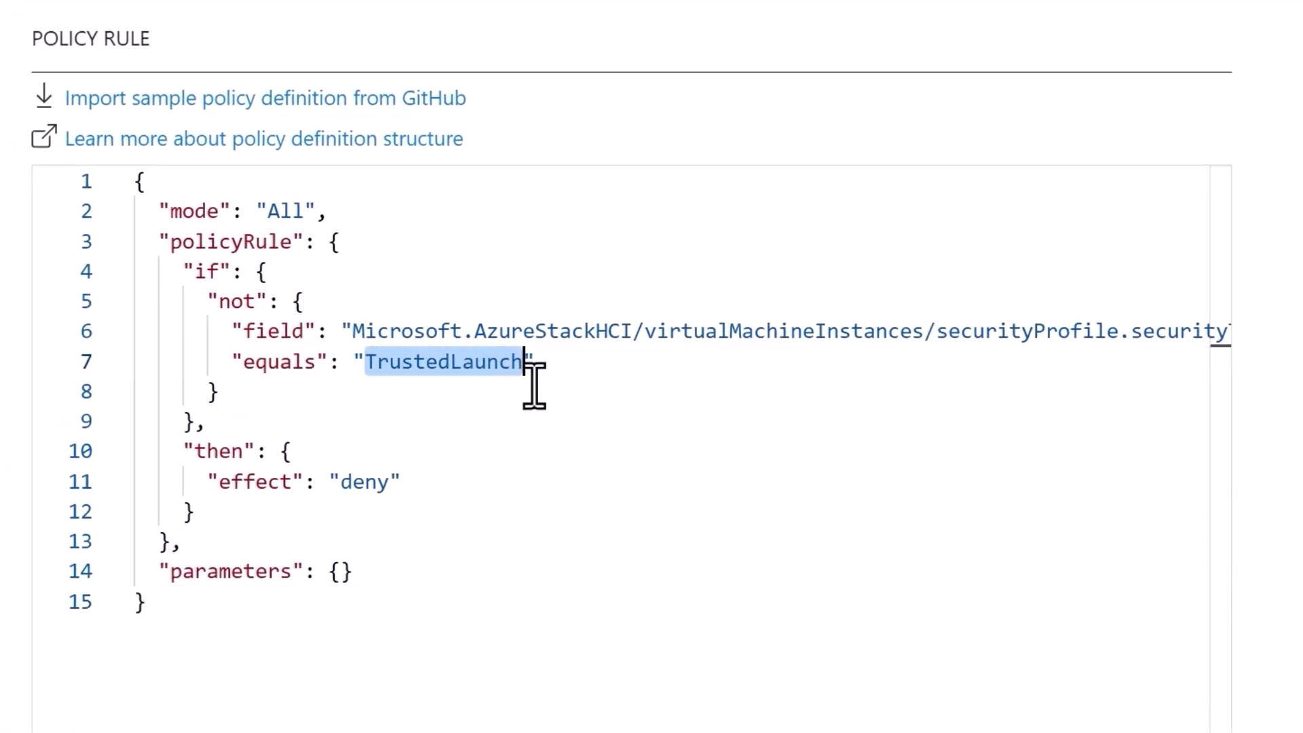